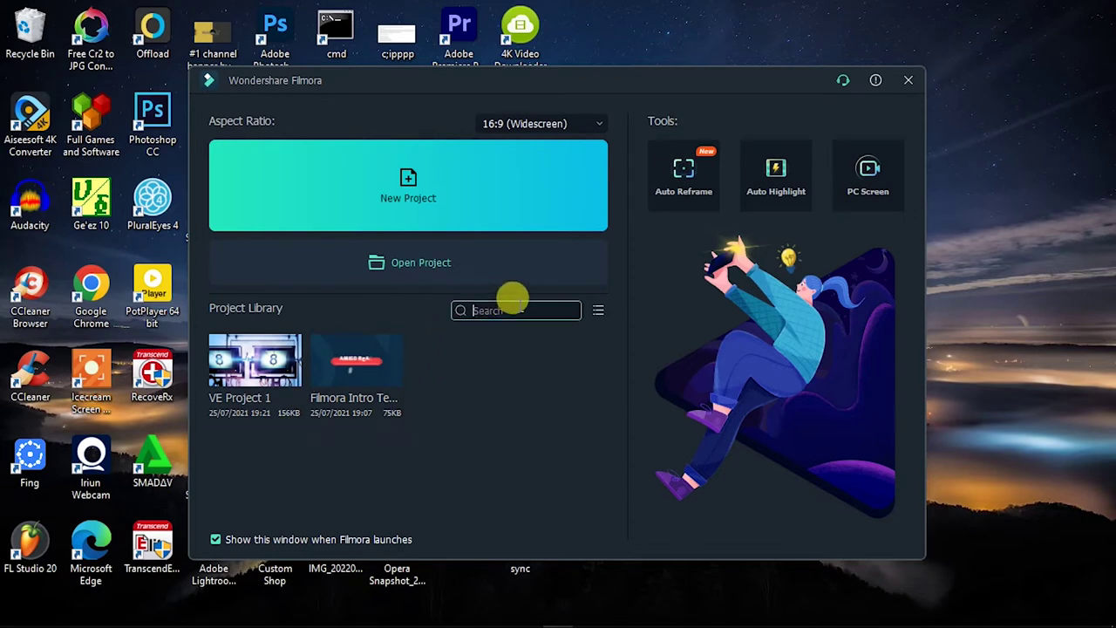
Review the aspect ratio choices, keep 16:9 (Widescreen), and create a new project
left_click(514, 307)
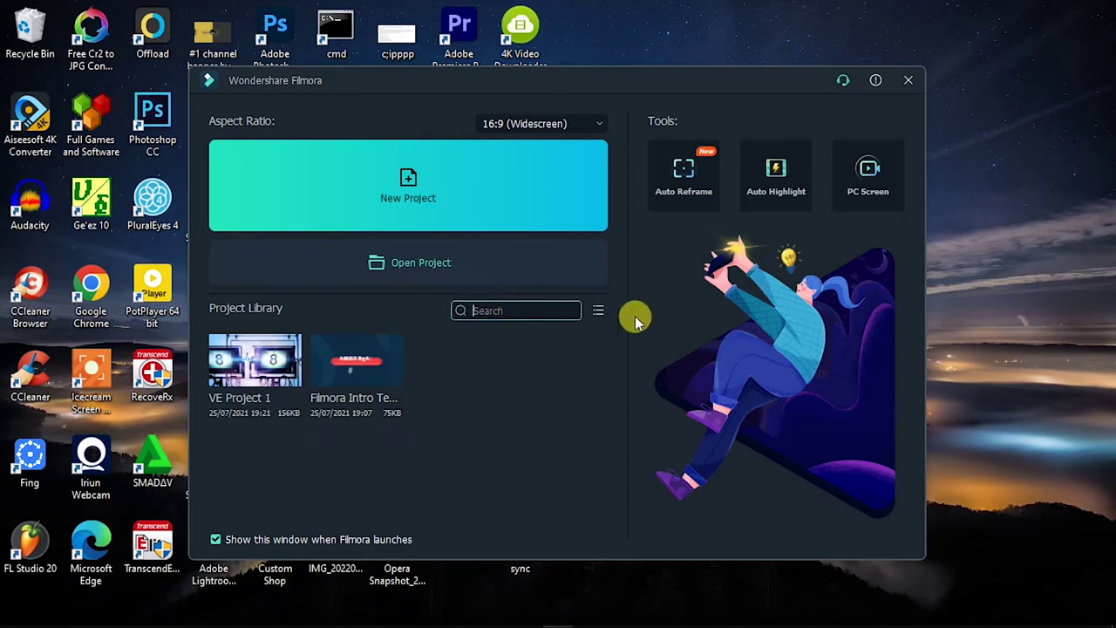
left_click(576, 125)
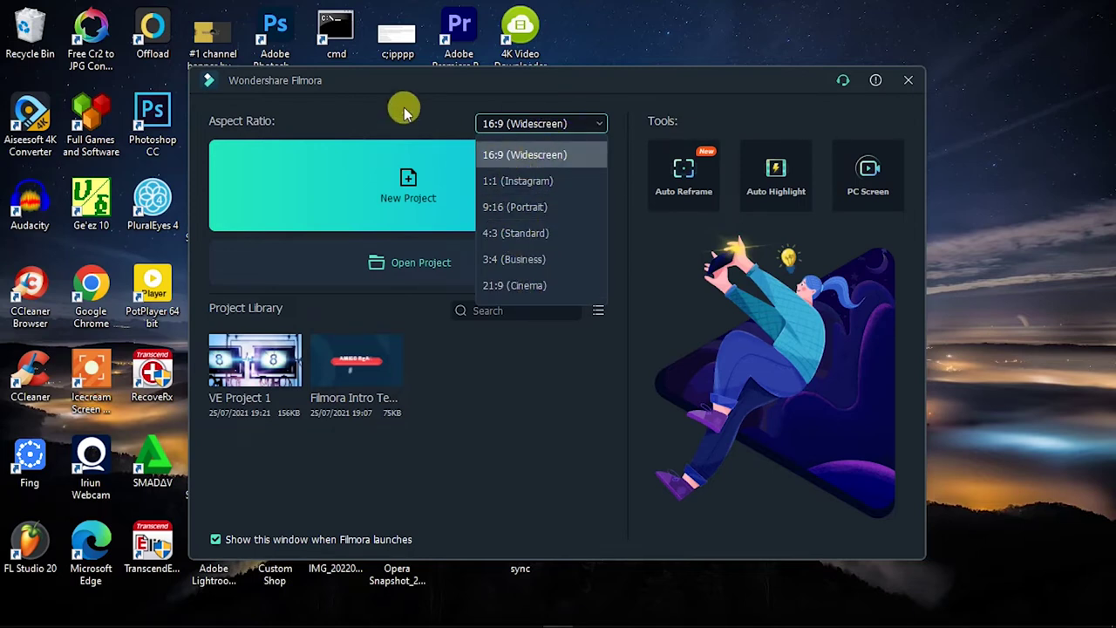
left_click(438, 116)
left_click(571, 122)
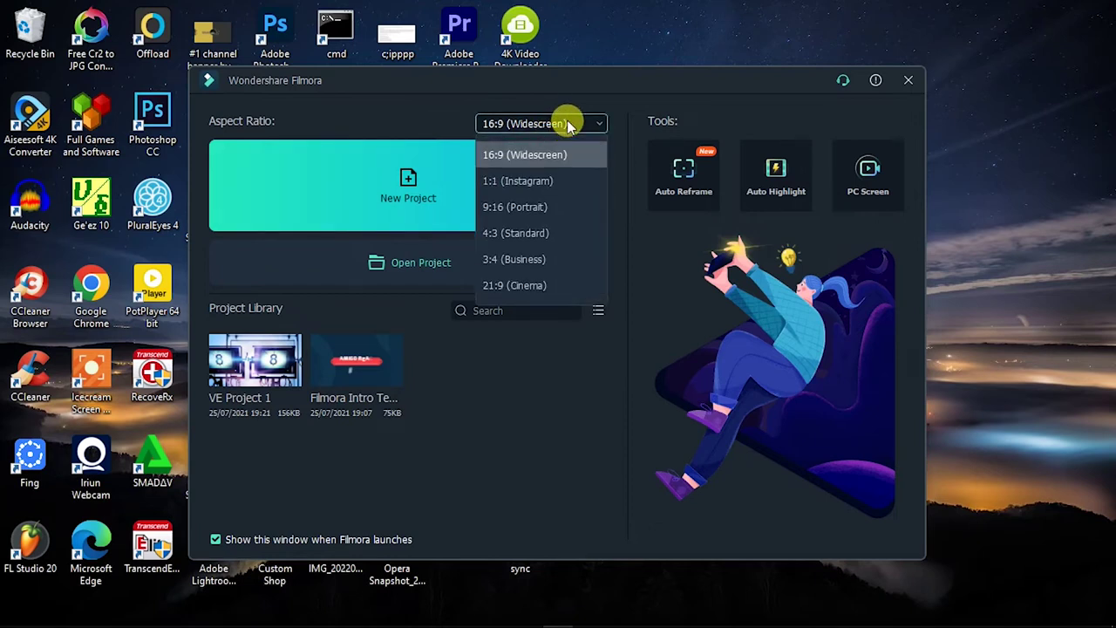
left_click(436, 112)
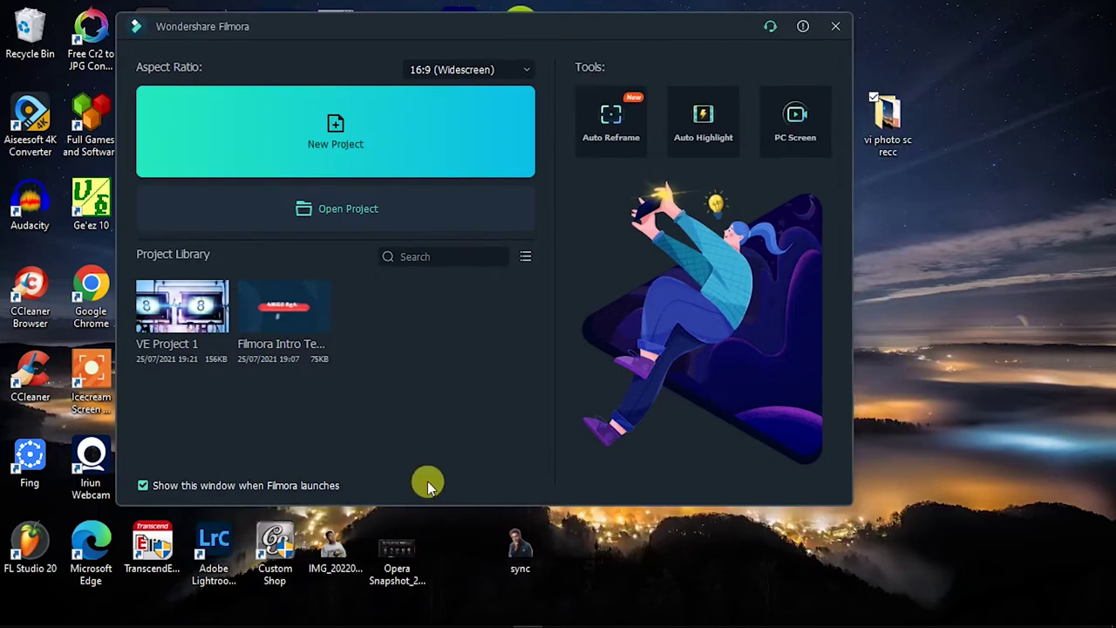
left_click(381, 140)
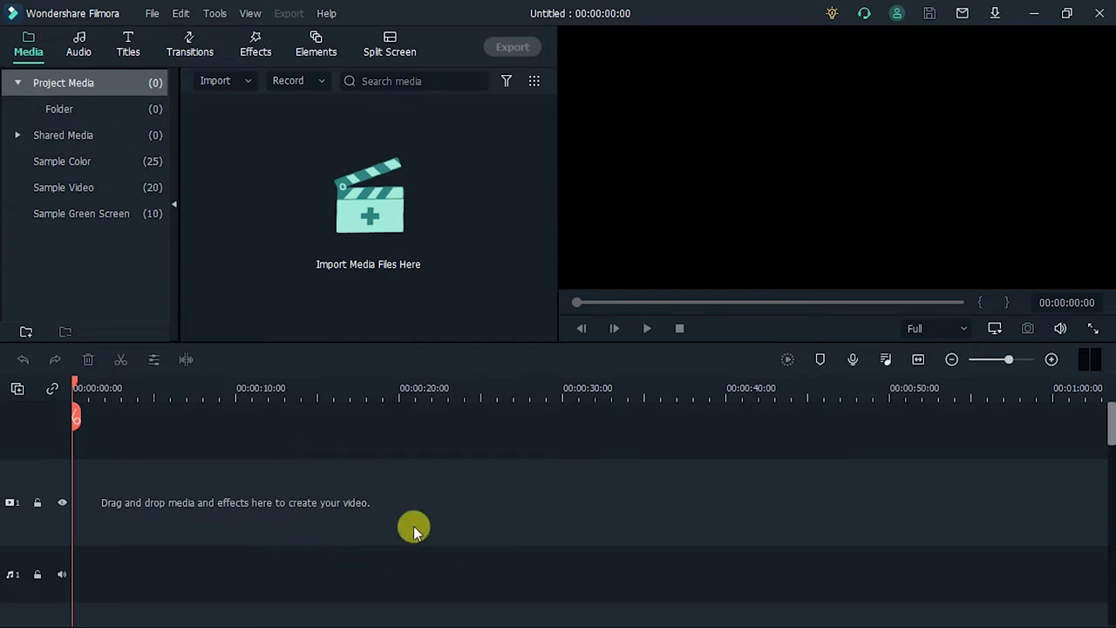
scroll(319, 526, "down", 1)
scroll(320, 529, "up", 1)
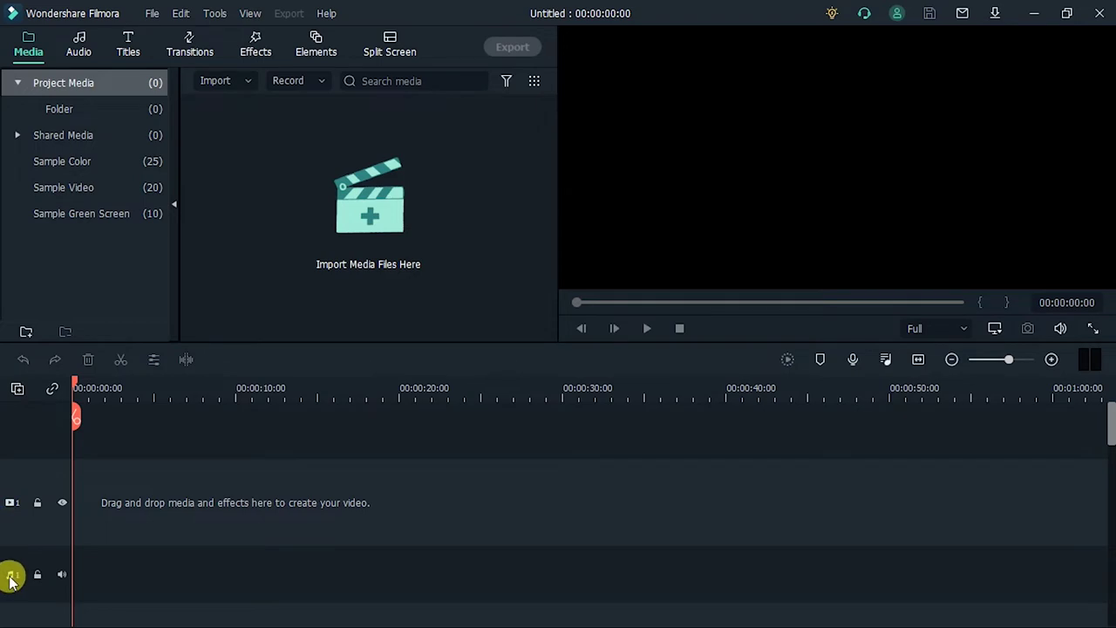
left_click(62, 573)
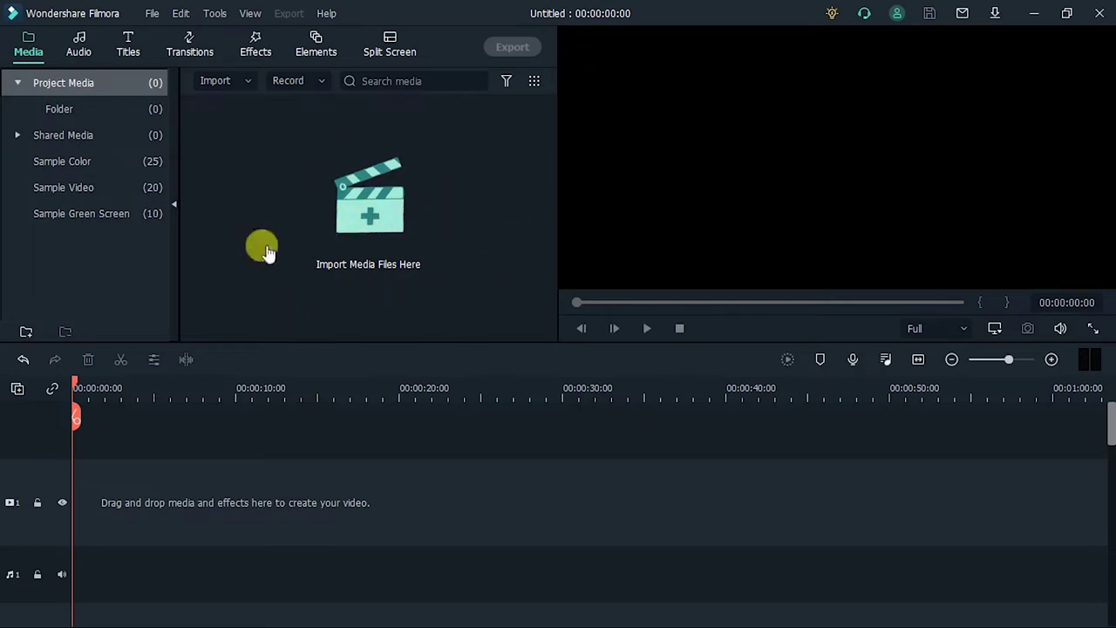
Import the video file VID_20220525_215337 into the project media folder
left_click(381, 220)
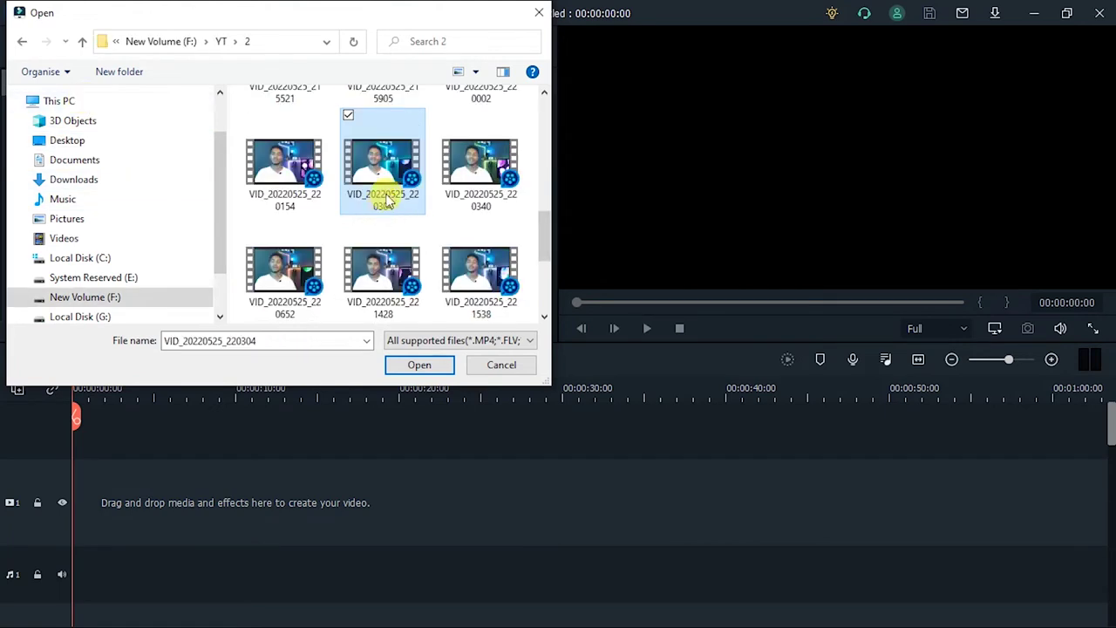
left_click(497, 161)
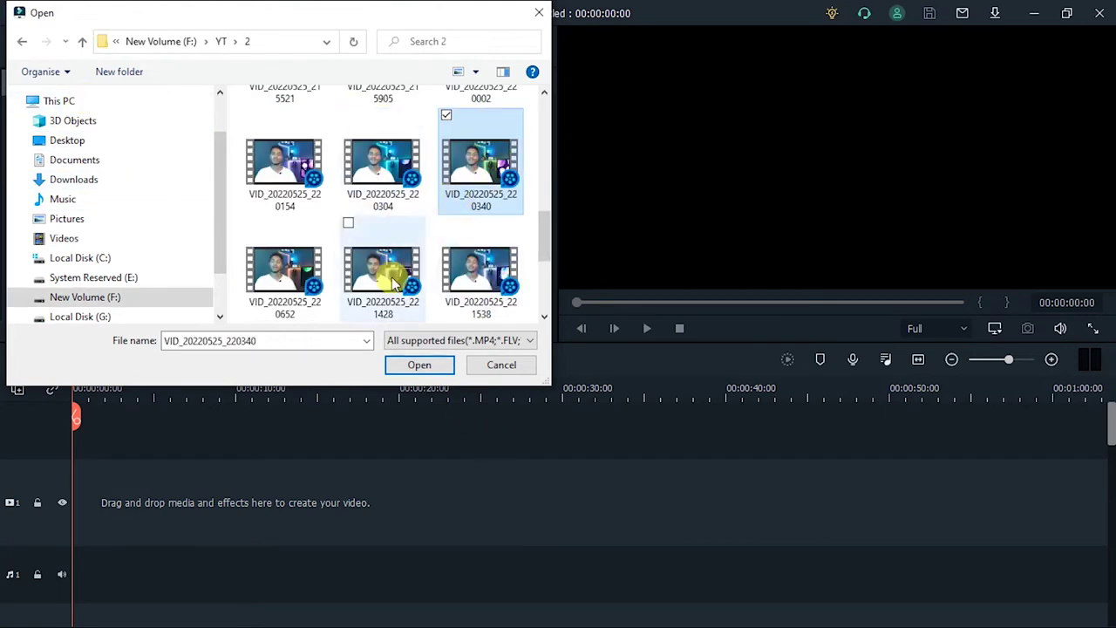
left_click(428, 369)
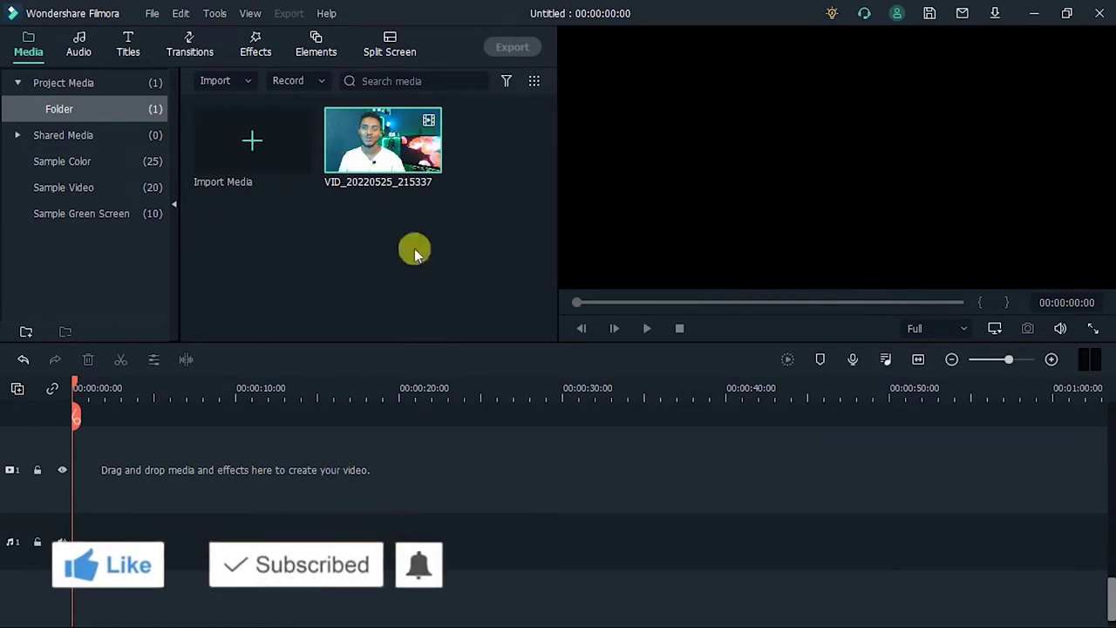
Place the clip VID_20220525_215337 on video track 1 at the start of the timeline
left_click_drag(370, 142, 319, 130)
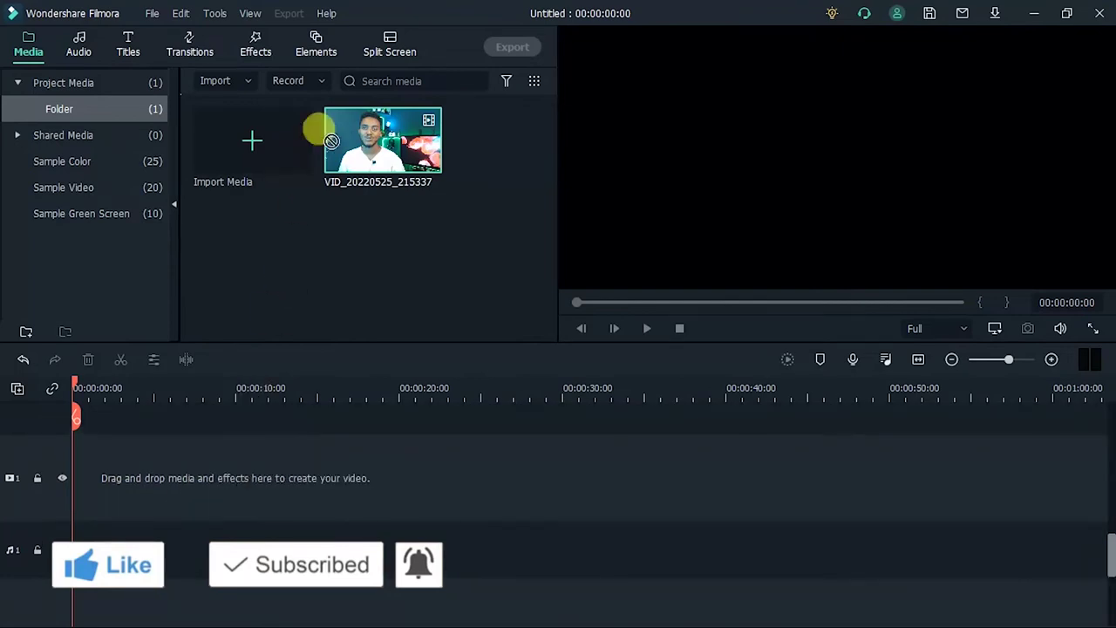
left_click(431, 163)
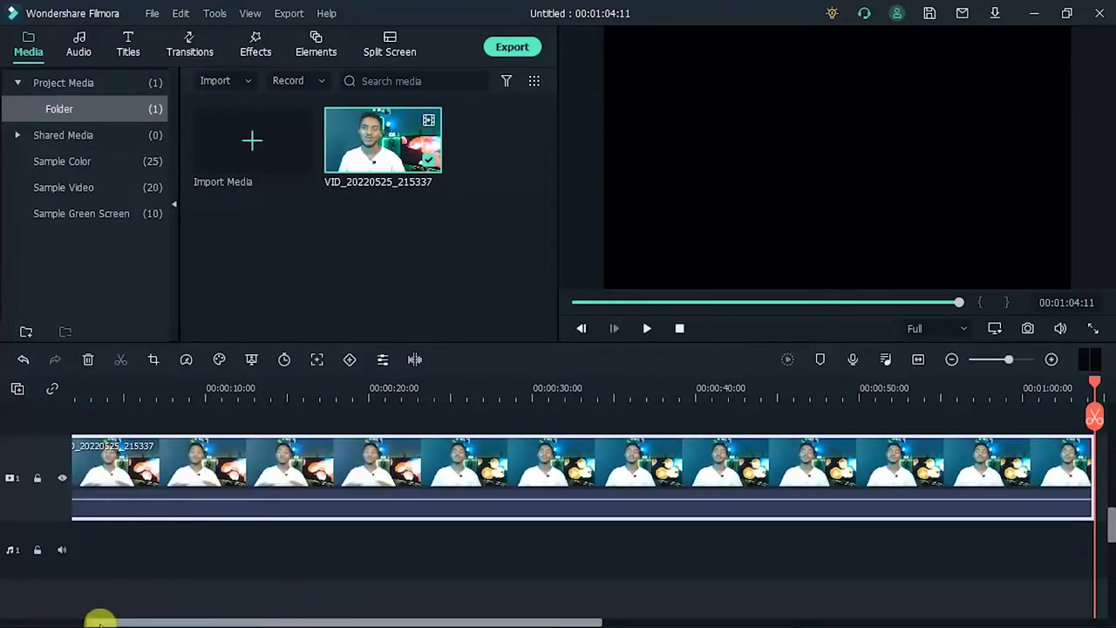
left_click_drag(105, 618, 2, 618)
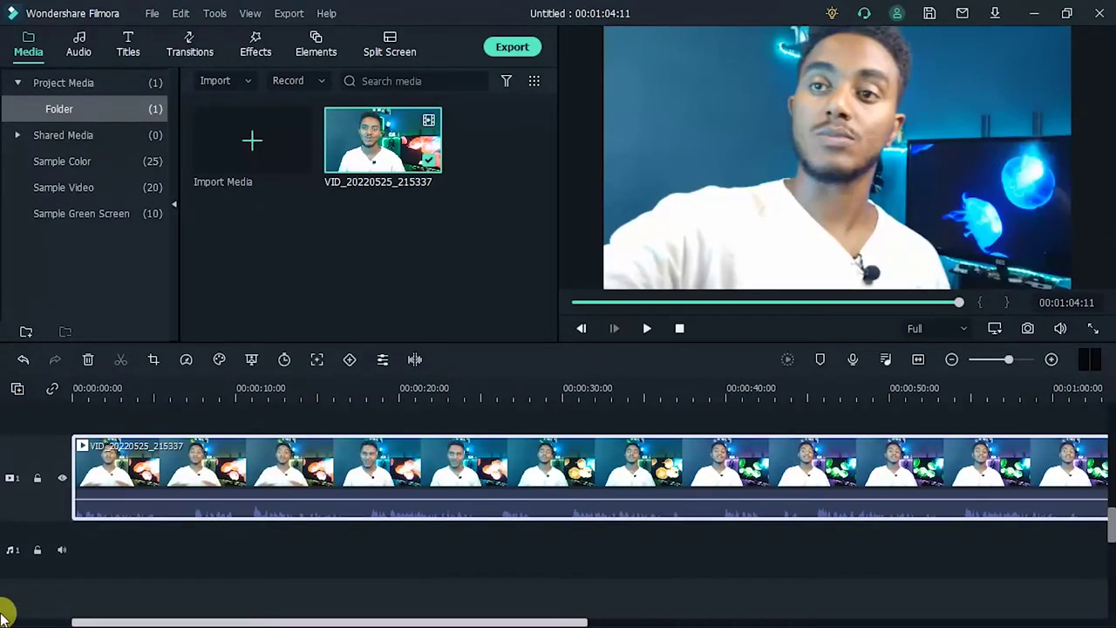
Split the video clip on track 1 at 00:00:27:22
scroll(558, 567, "down", 1)
scroll(598, 611, "up", 2)
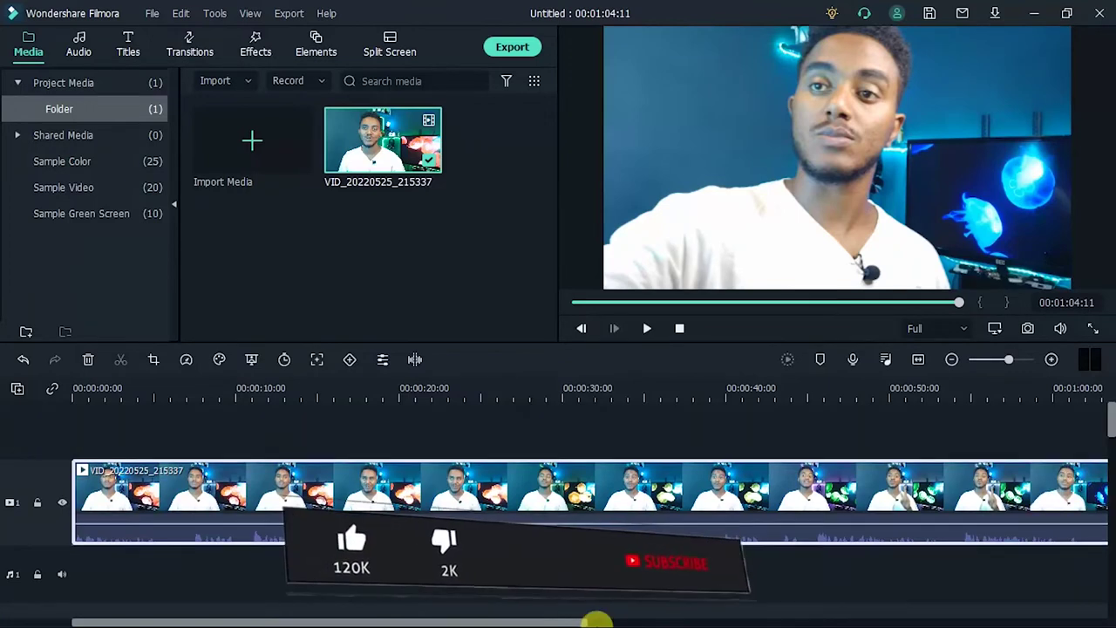
left_click_drag(581, 618, 468, 606)
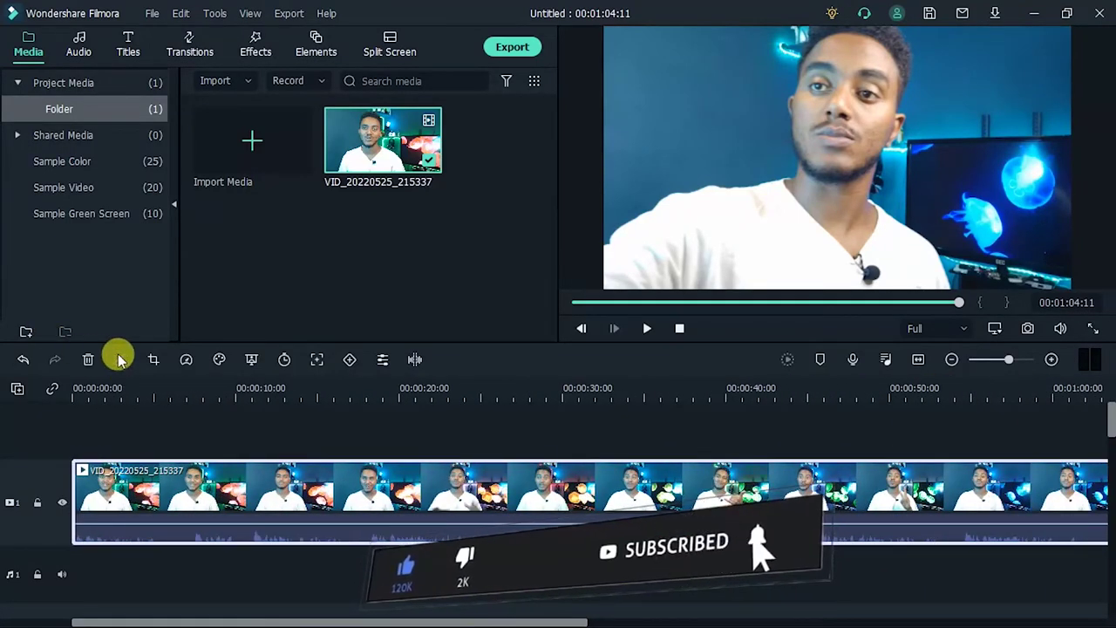
left_click(525, 394)
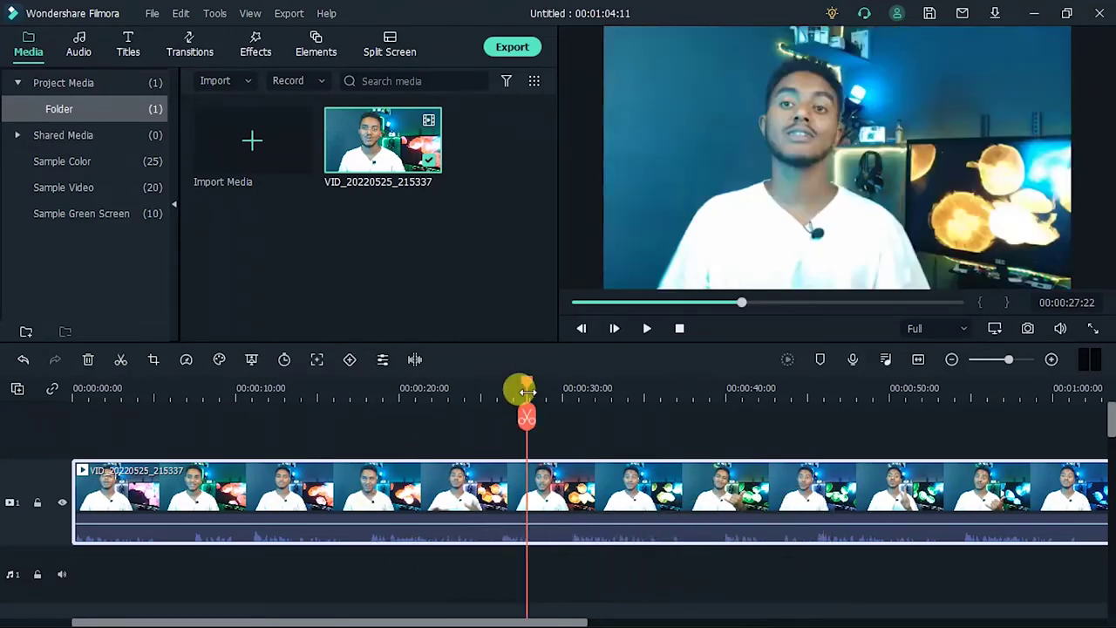
left_click(122, 360)
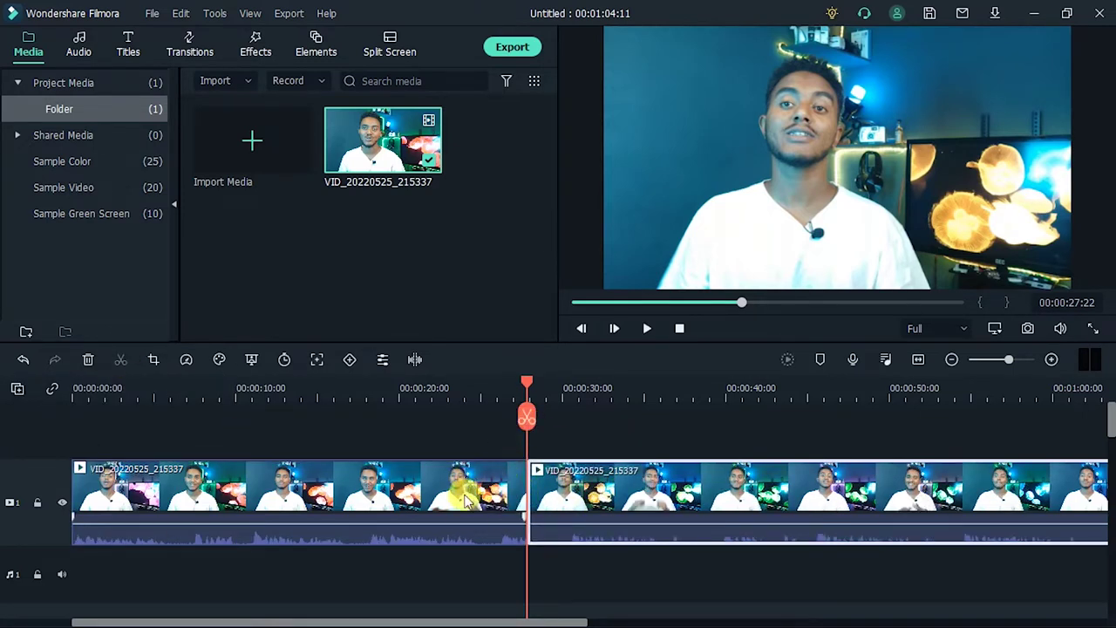
scroll(462, 480, "down", 3)
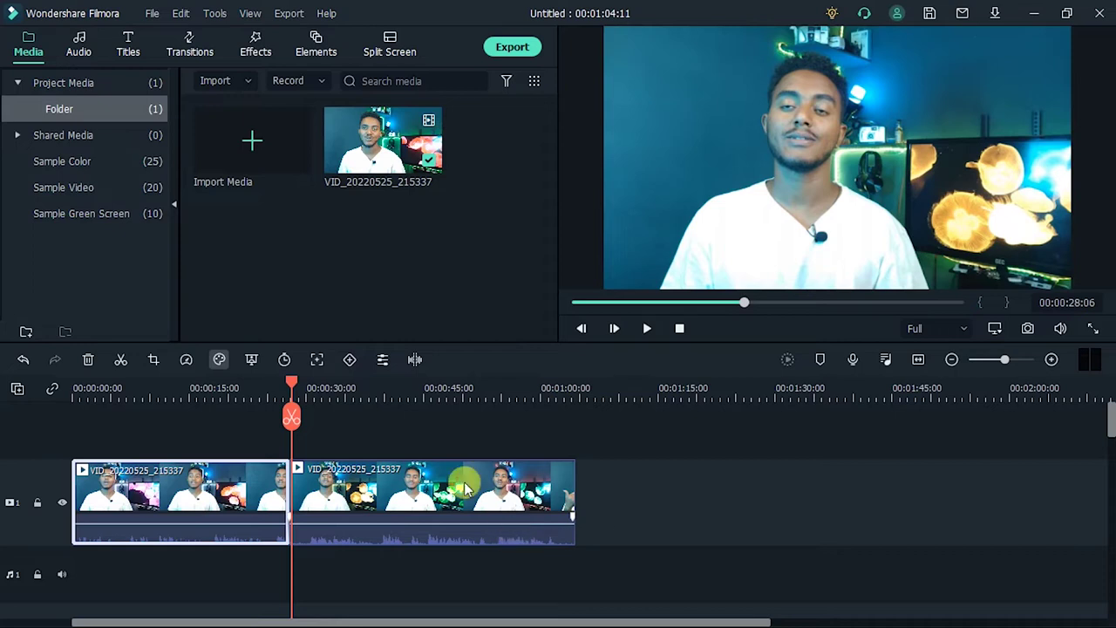
Add the Title 2 template on a track above the video at the start of the timeline
left_click(248, 392)
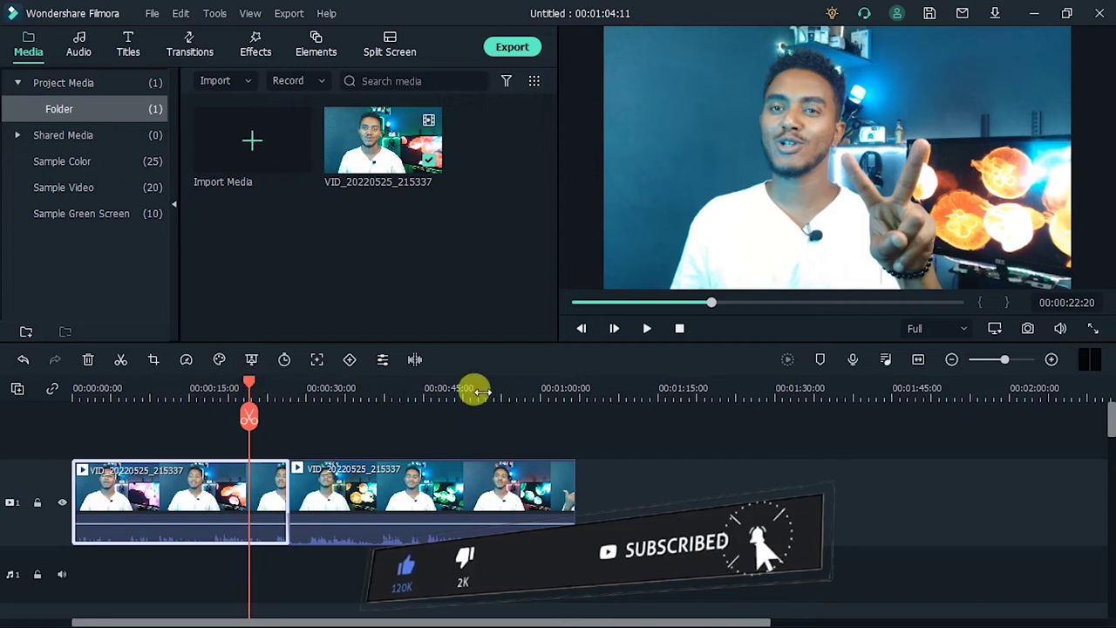
left_click(523, 389)
left_click(128, 44)
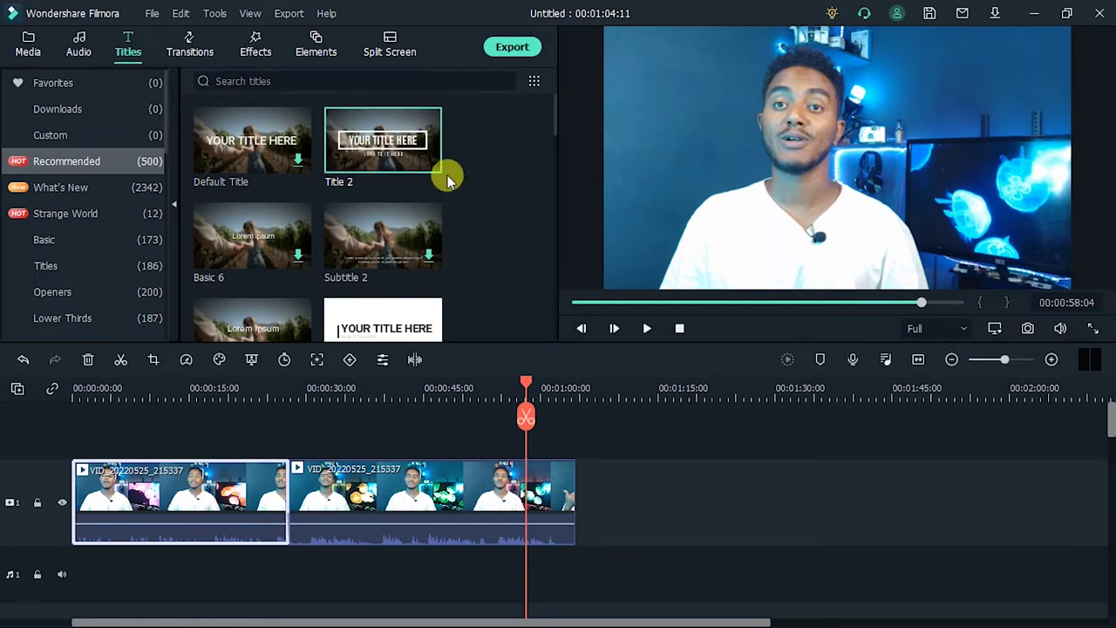
left_click_drag(406, 336, 67, 421)
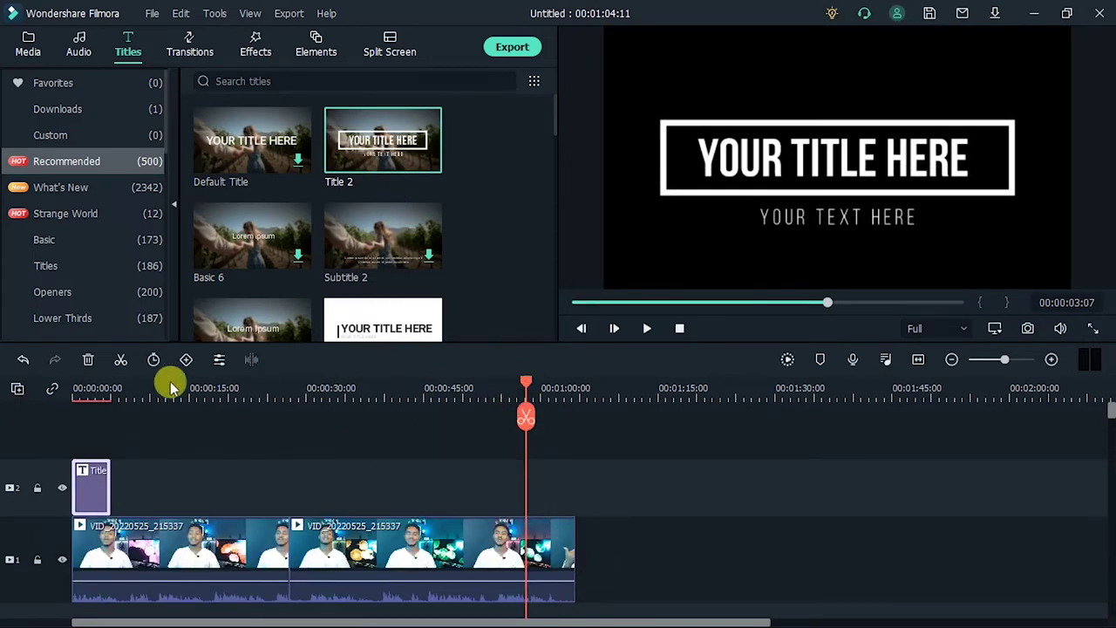
Play the opening seconds of the timeline to preview the title over the video
left_click(75, 388)
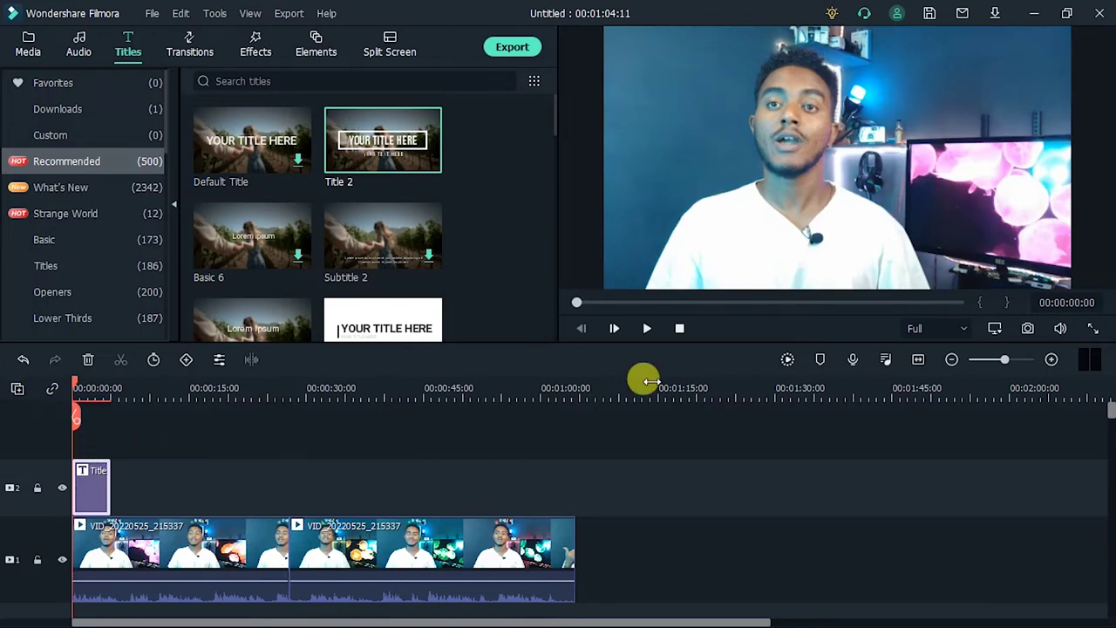
key("space")
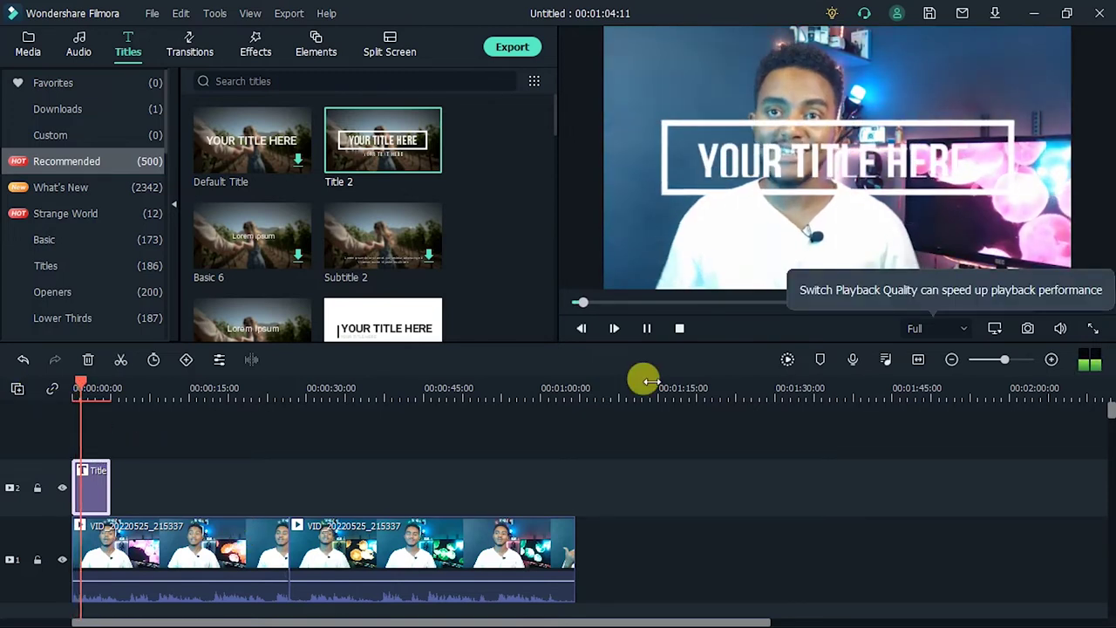
key("space")
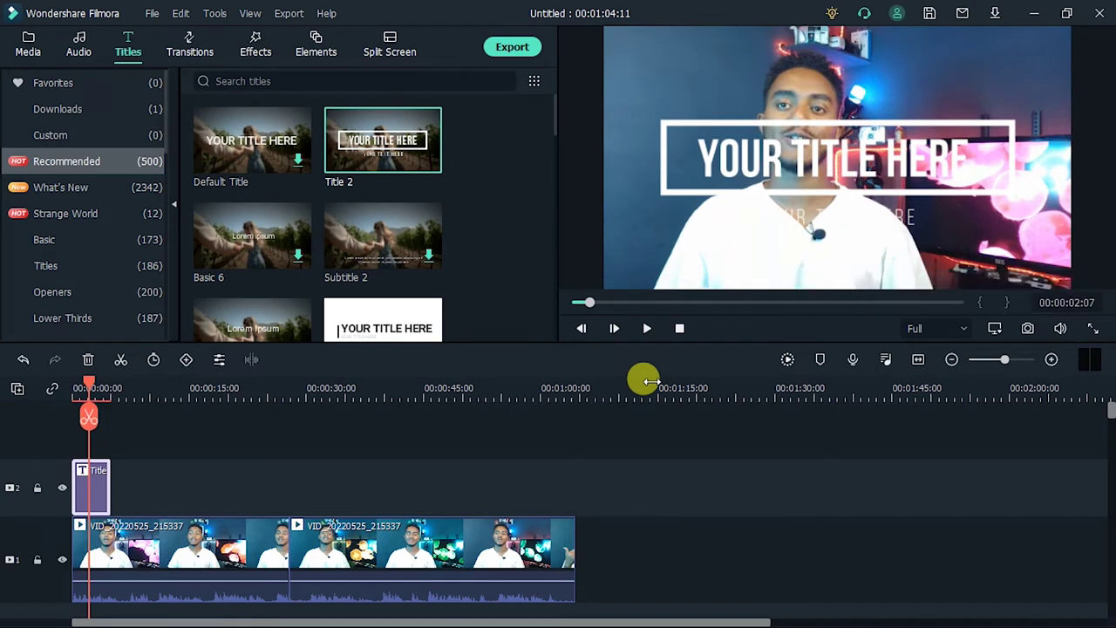
Replace the title's main text with the presenter's name and its subtitle with a shortened form of that name
double_click(96, 493)
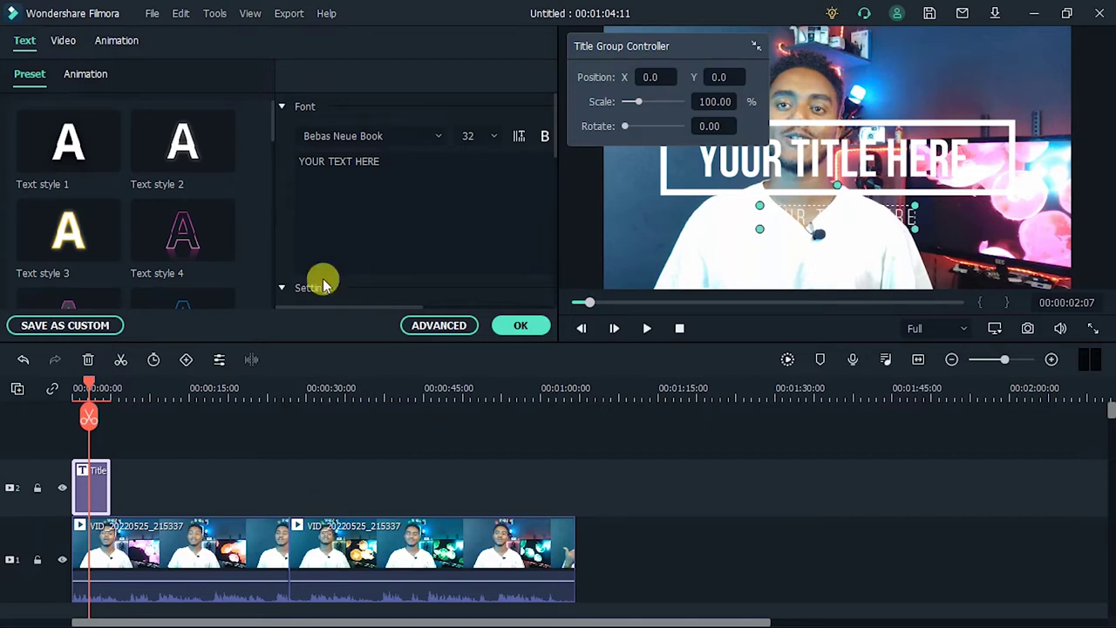
left_click(401, 179)
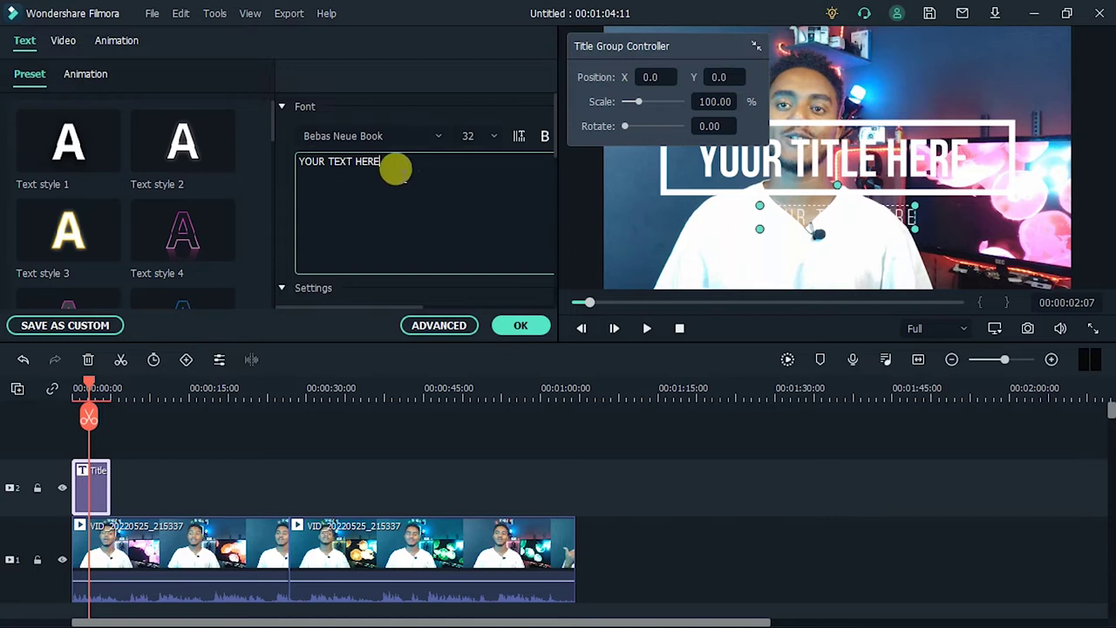
left_click_drag(394, 167, 269, 157)
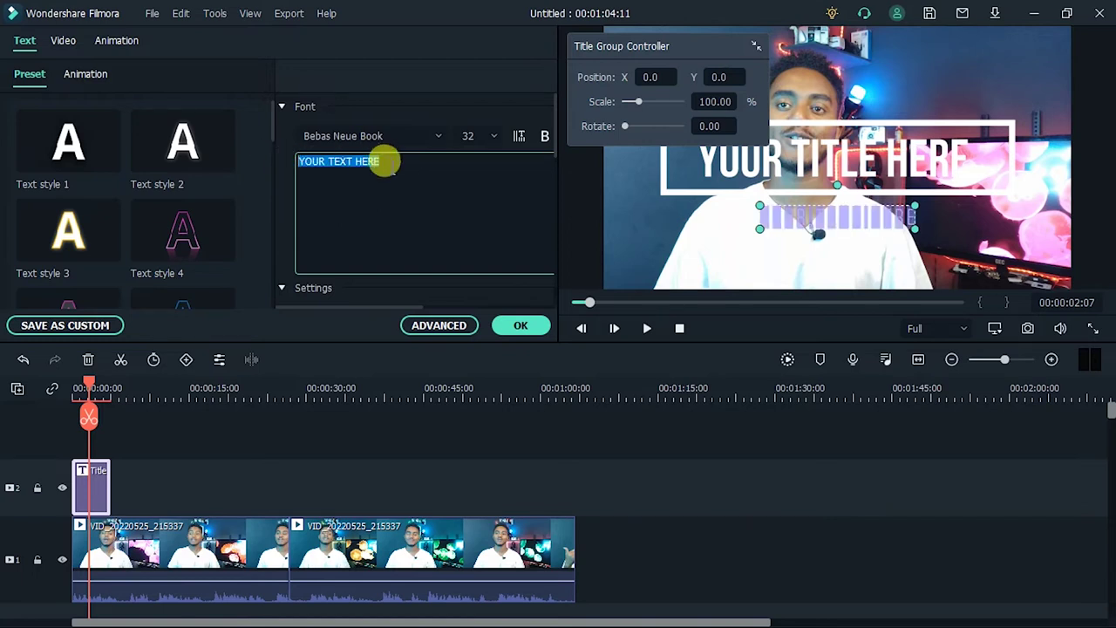
left_click(863, 157)
type("AMIGO SONY")
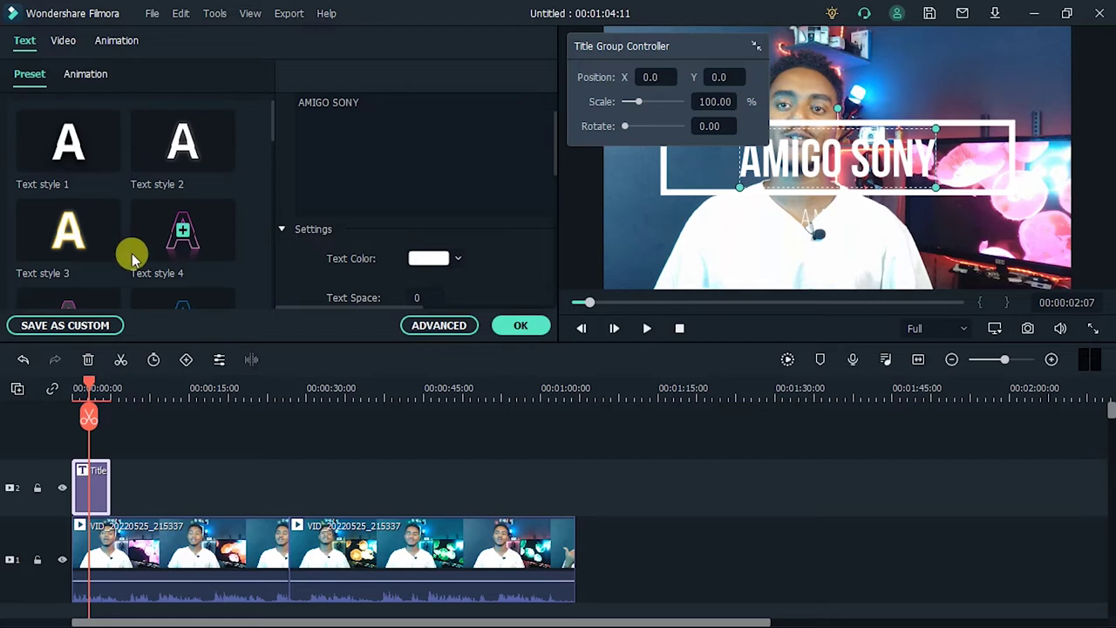
Apply the Text style 3 preset to the main title text and set its text color to black
left_click(37, 237)
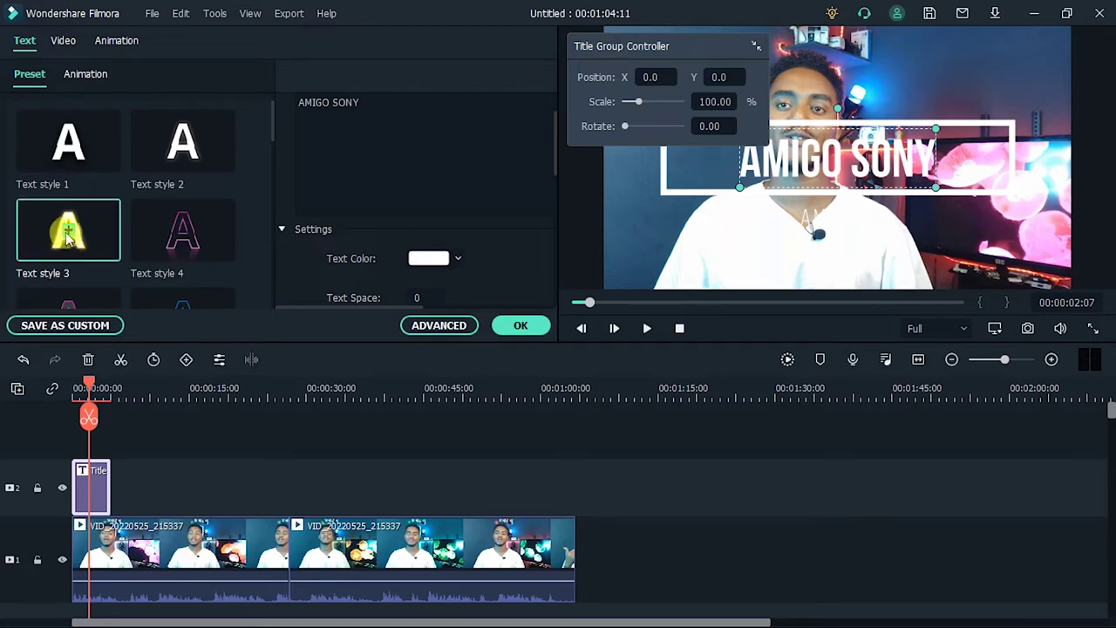
left_click(428, 258)
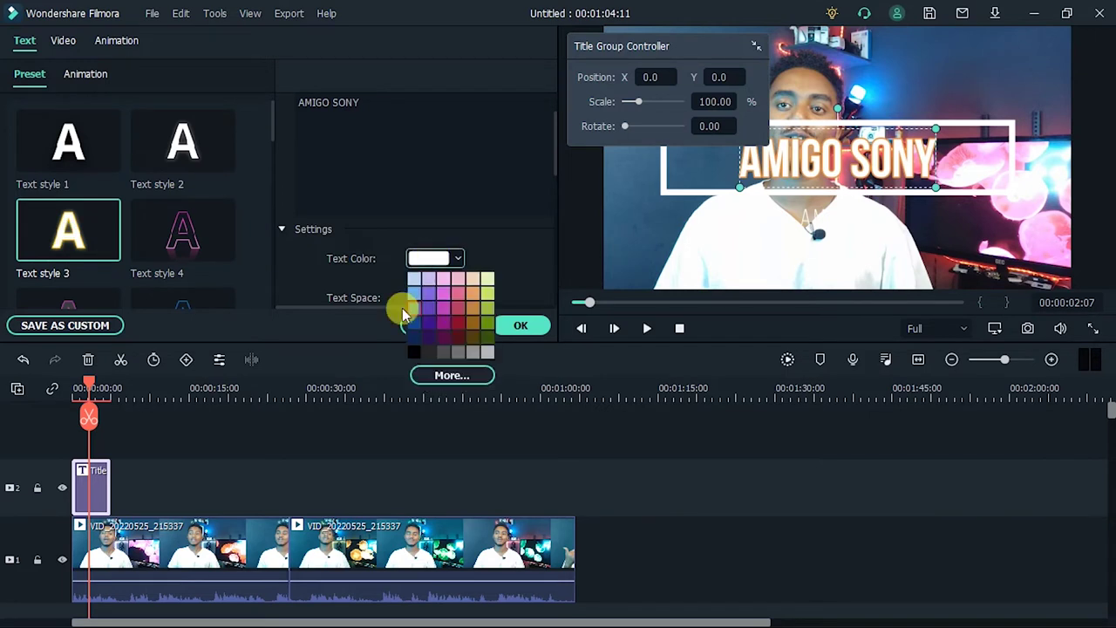
left_click(415, 351)
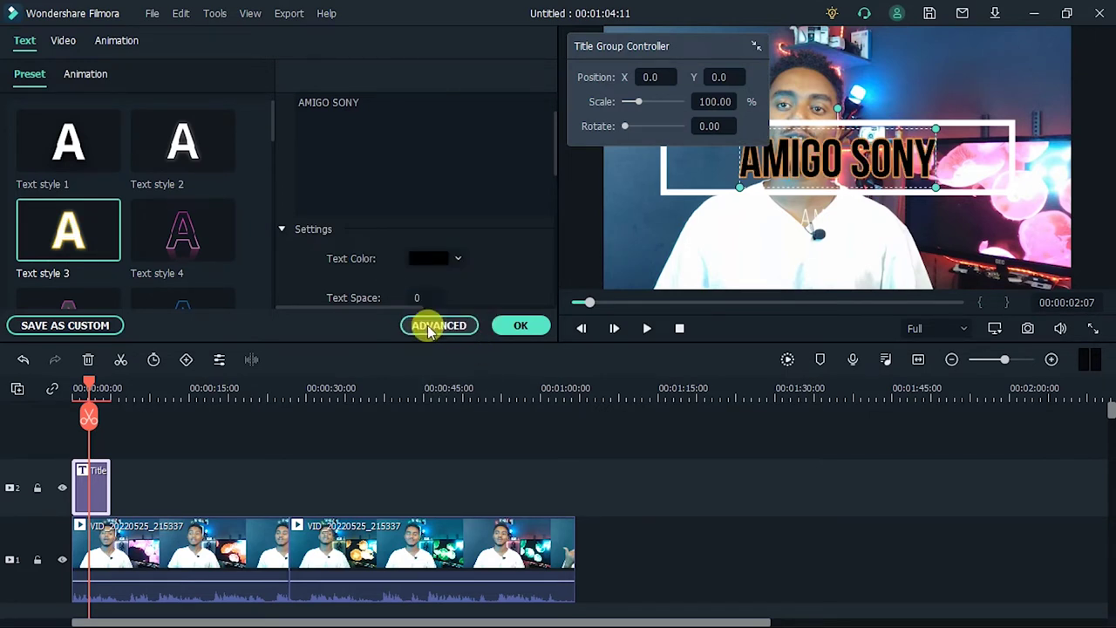
In the advanced text editor, delete the subtitle, move the name and its frame to the lower part of the picture, and apply the changes
left_click(438, 325)
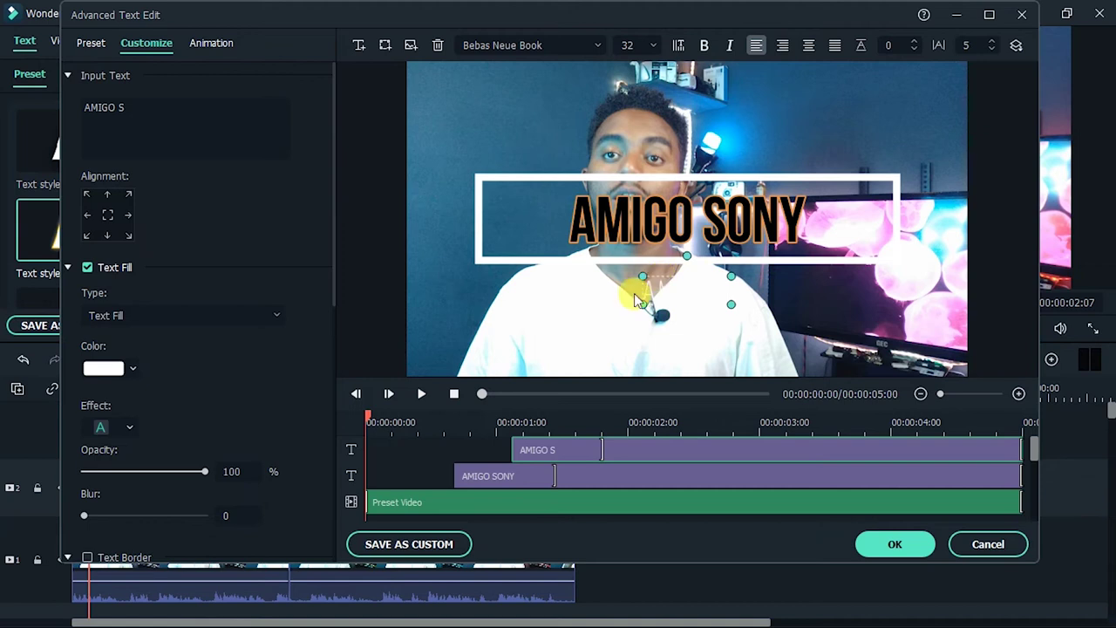
key("Delete")
left_click_drag(677, 205, 675, 312)
left_click(696, 177)
left_click_drag(703, 179, 700, 280)
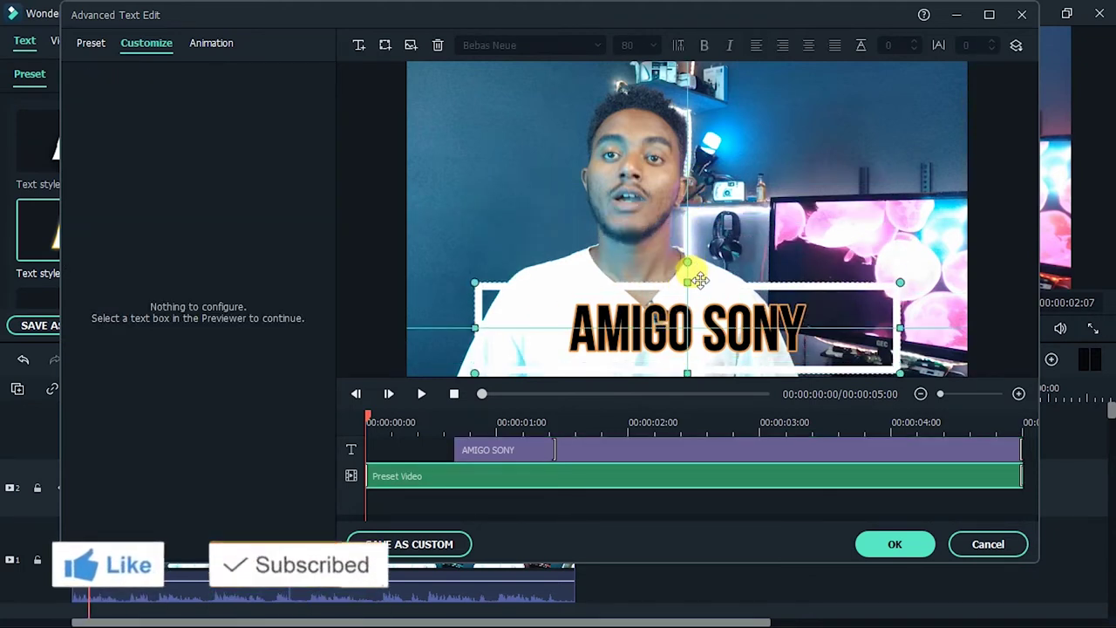
key("Return")
Extend the Title 2 clip to about 10 seconds and play the timeline from the start
left_click_drag(161, 488, 194, 494)
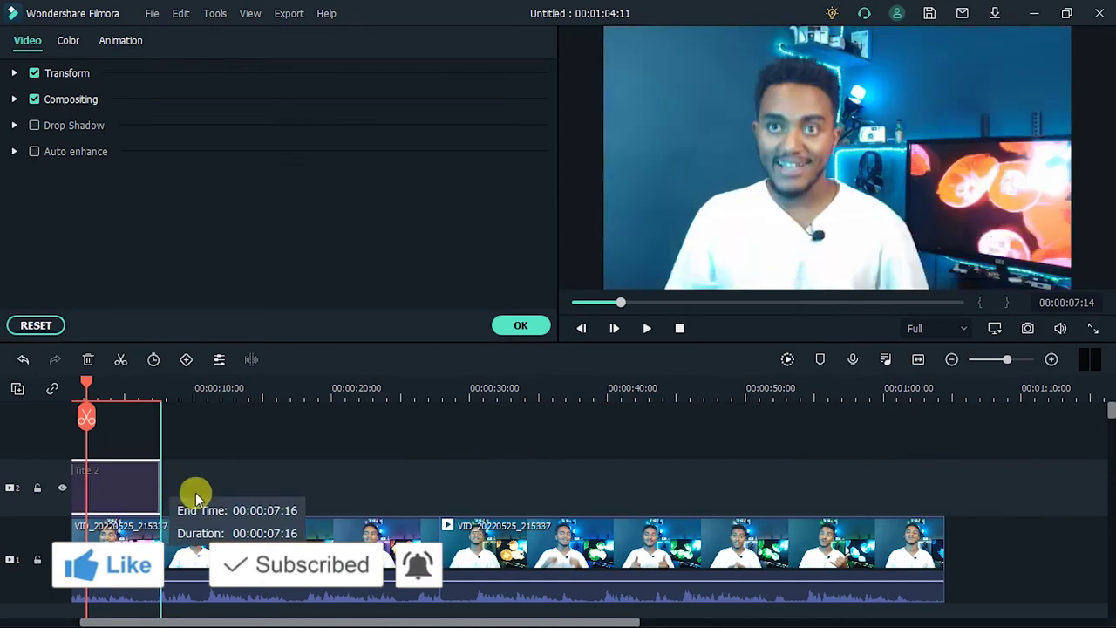
left_click_drag(92, 377, 20, 387)
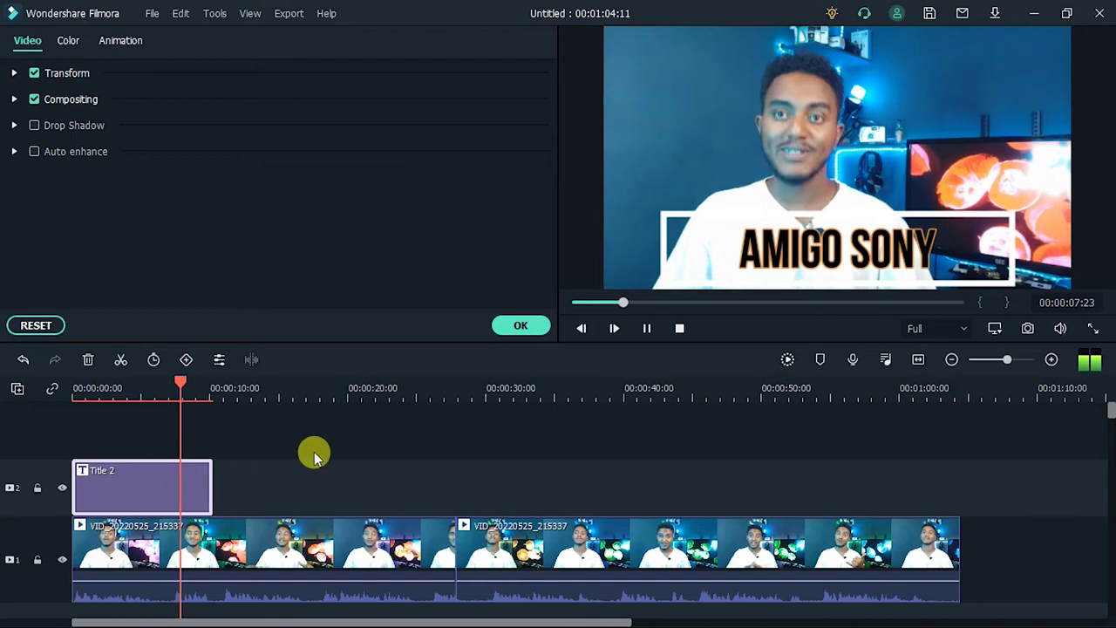
Stop playback at the end of the title, close the title settings, and split the video clip at 00:00:10:05
left_click(646, 328)
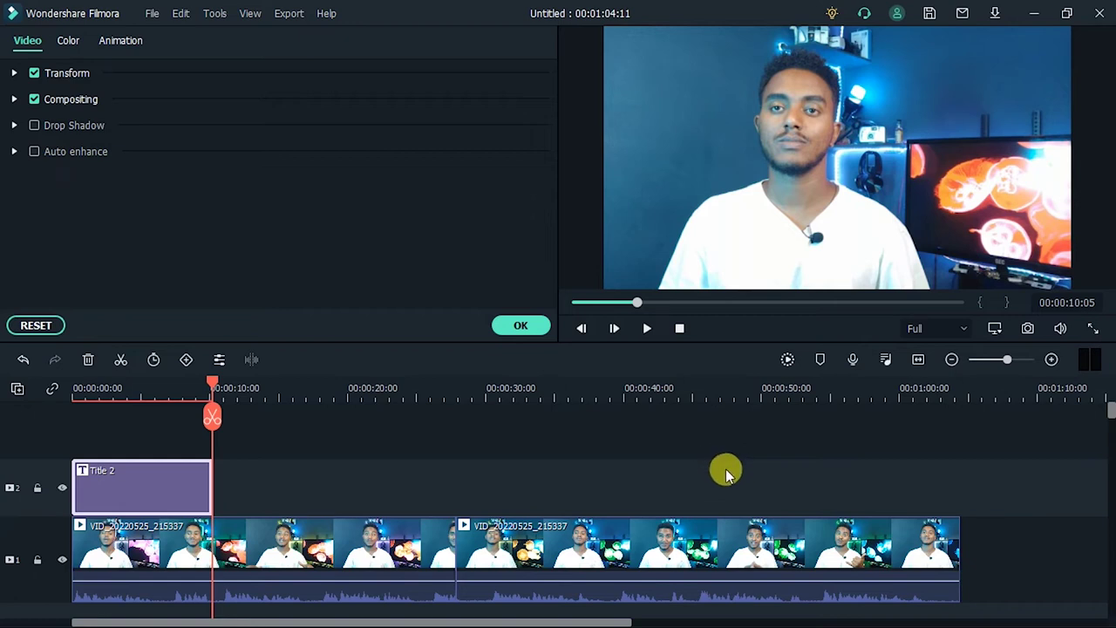
left_click(515, 324)
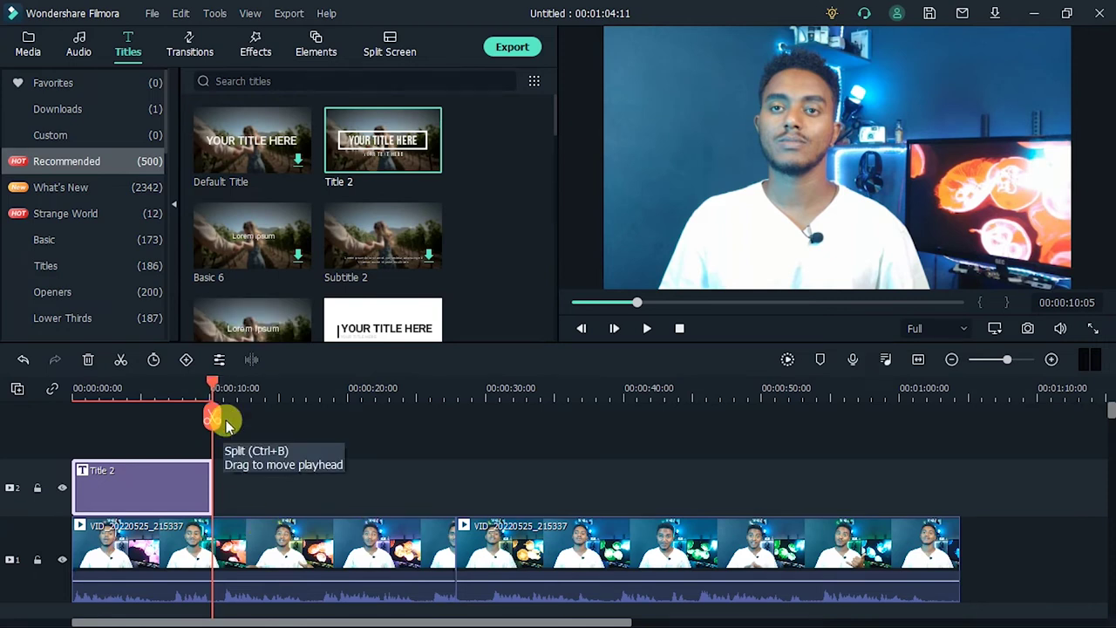
left_click(228, 541)
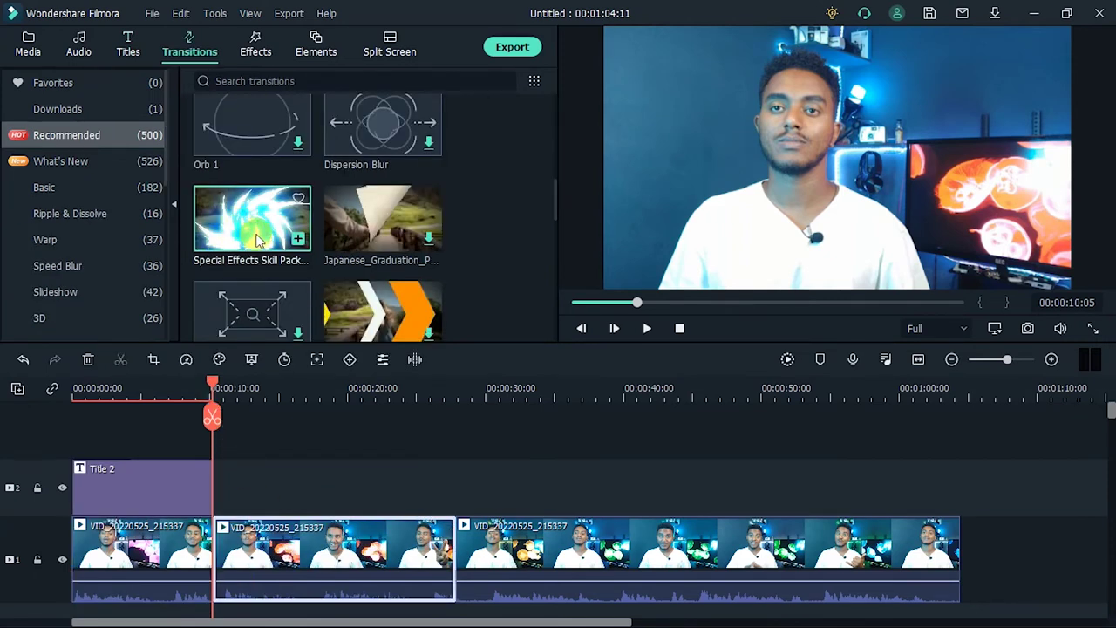
Add the Special Effects Skill Pack transition at the cut where the title ends and play it from about 7 seconds
left_click_drag(254, 223, 212, 548)
left_click(180, 394)
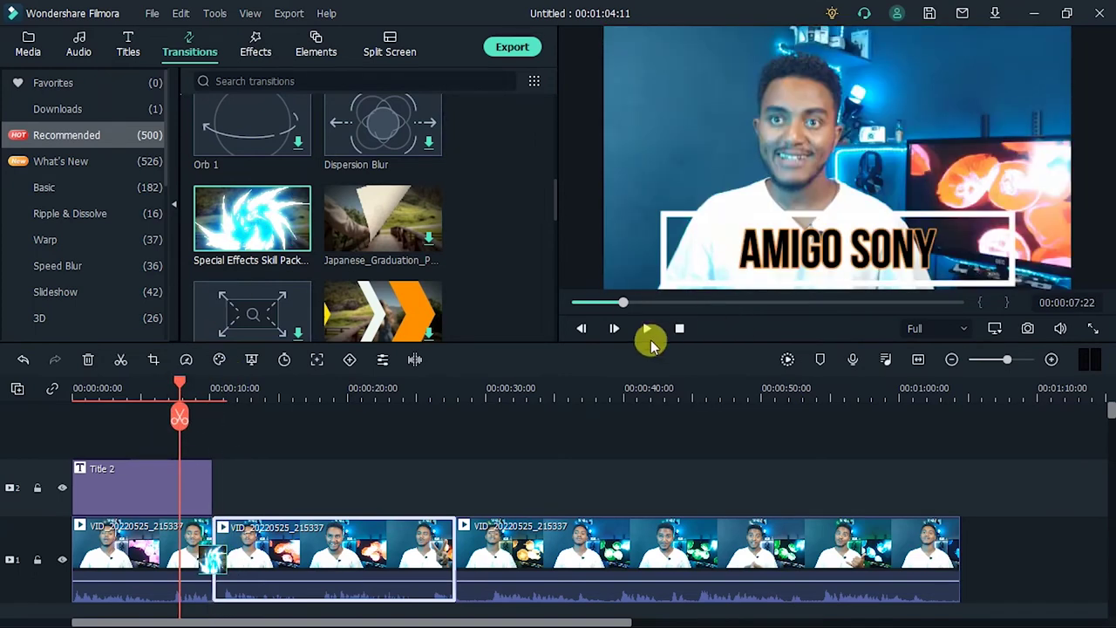
left_click(641, 328)
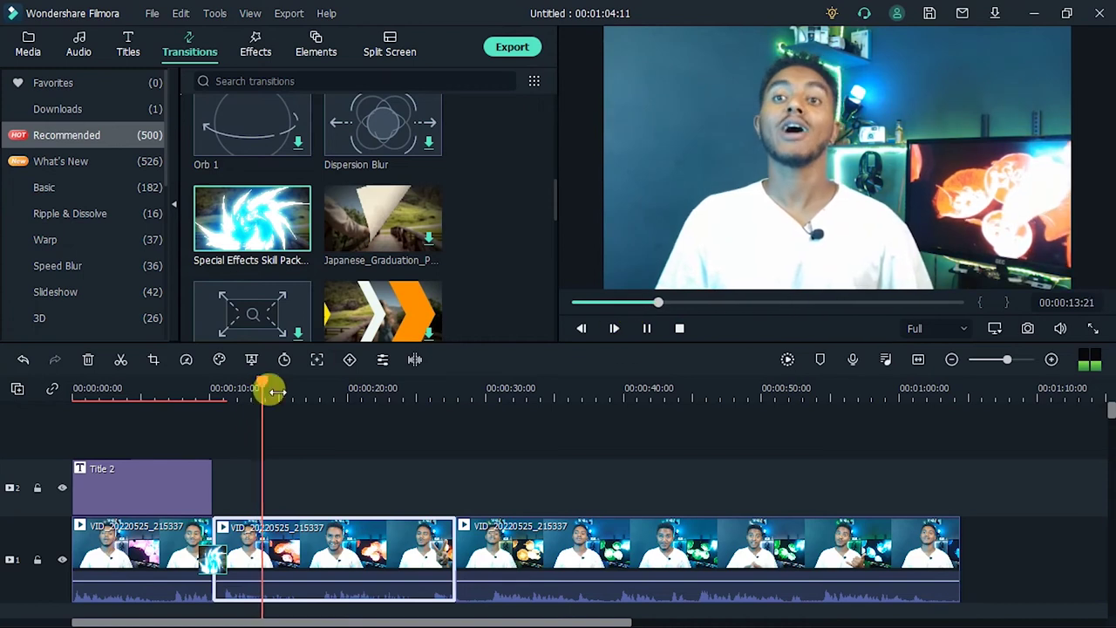
Split the video clip at 00:00:15:02, then download the Jigsaw D effect and apply it to the segment following that cut
left_click(646, 328)
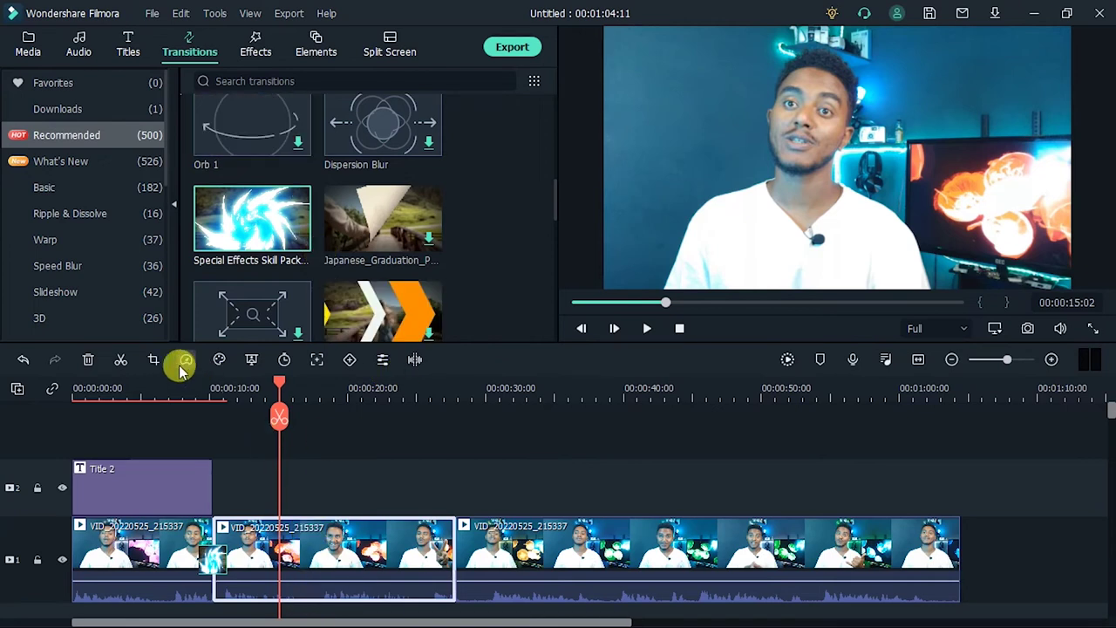
left_click(120, 359)
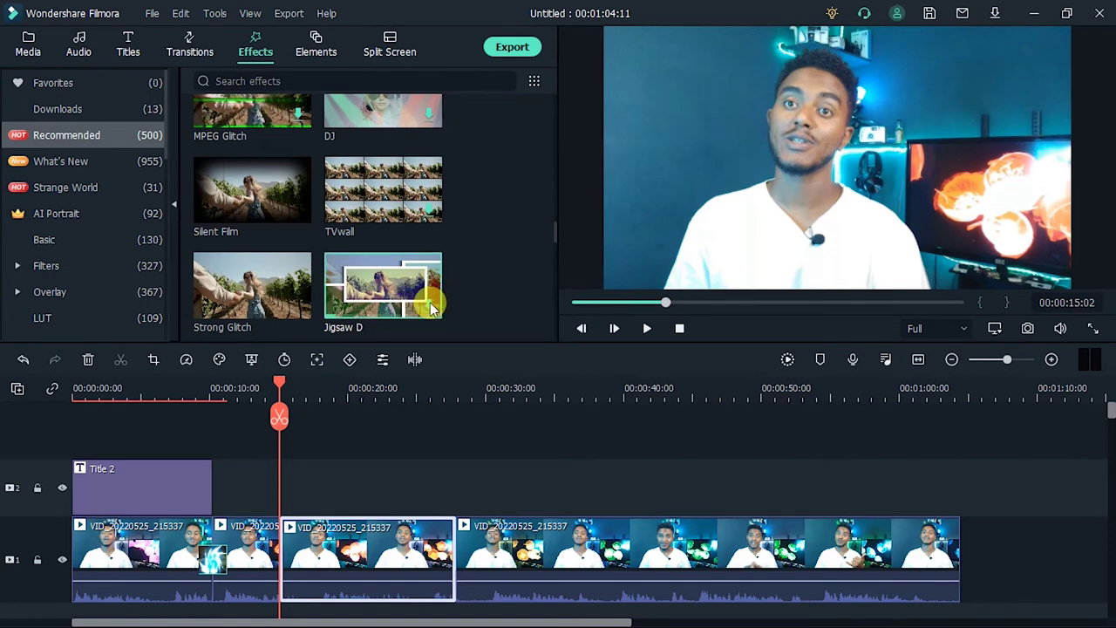
left_click(430, 306)
left_click_drag(385, 303, 272, 530)
Play the timeline from about 9 seconds to 00:00:19:16 to preview the transition and the Jigsaw D effect
left_click(260, 386)
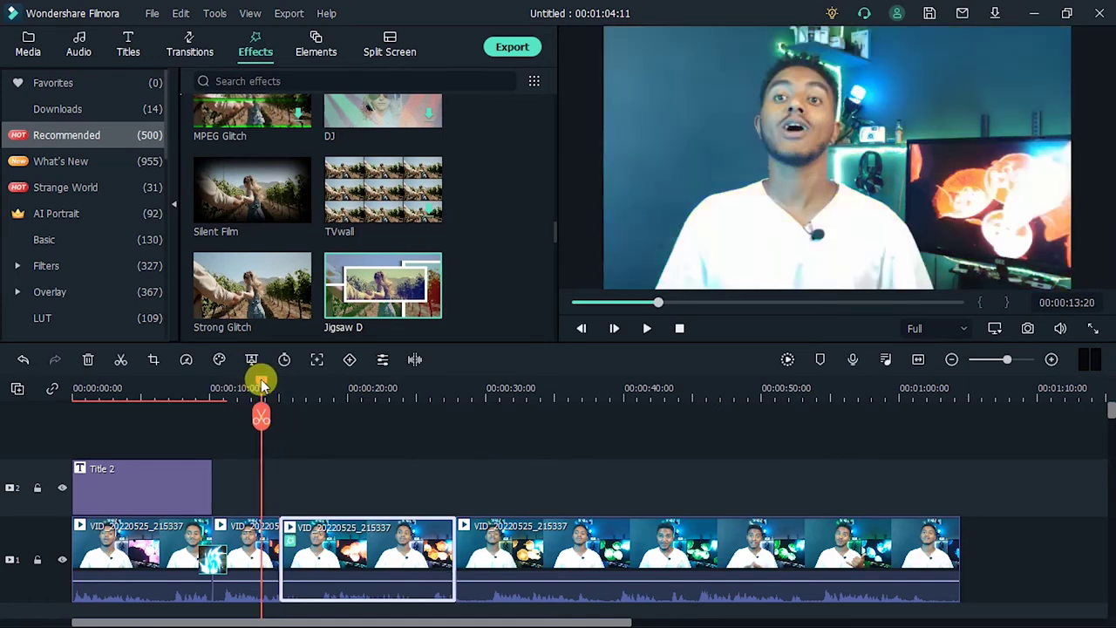
left_click(192, 386)
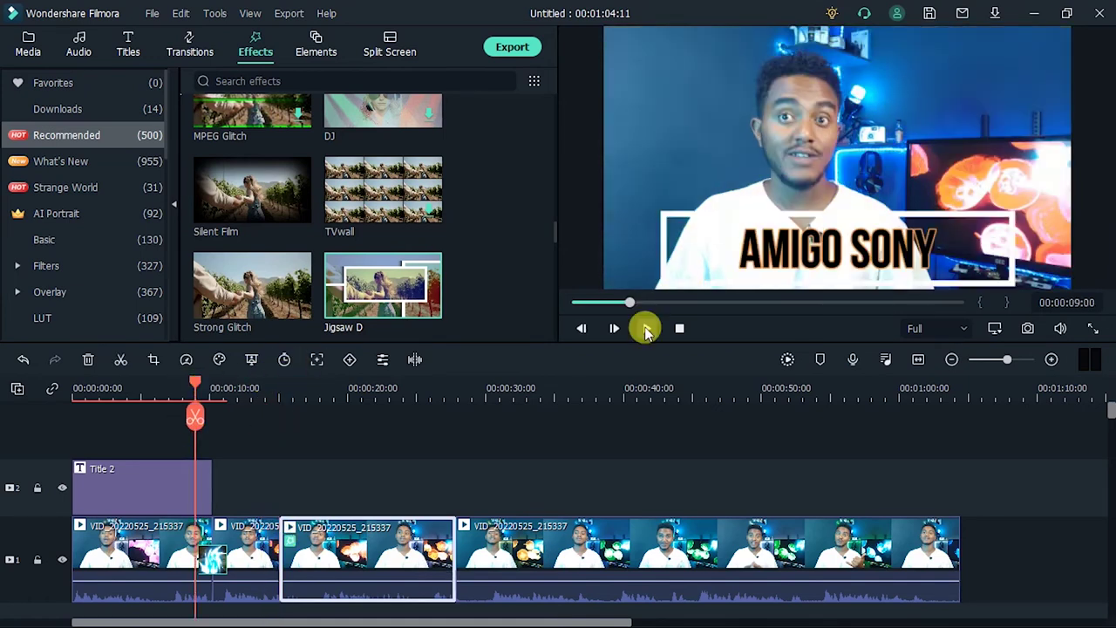
left_click(646, 330)
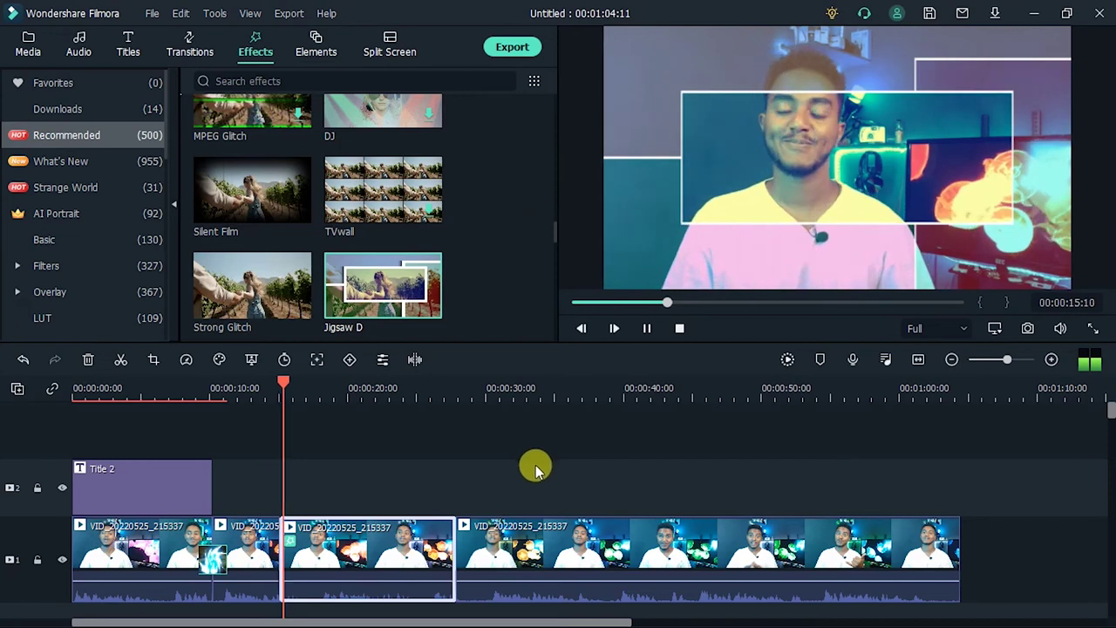
left_click(646, 329)
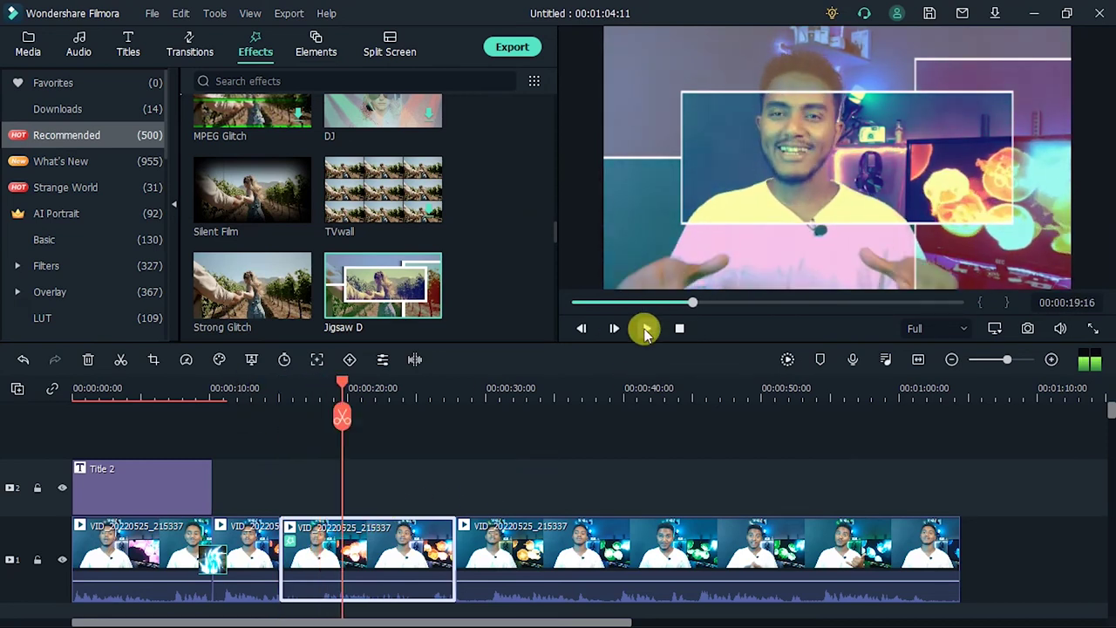